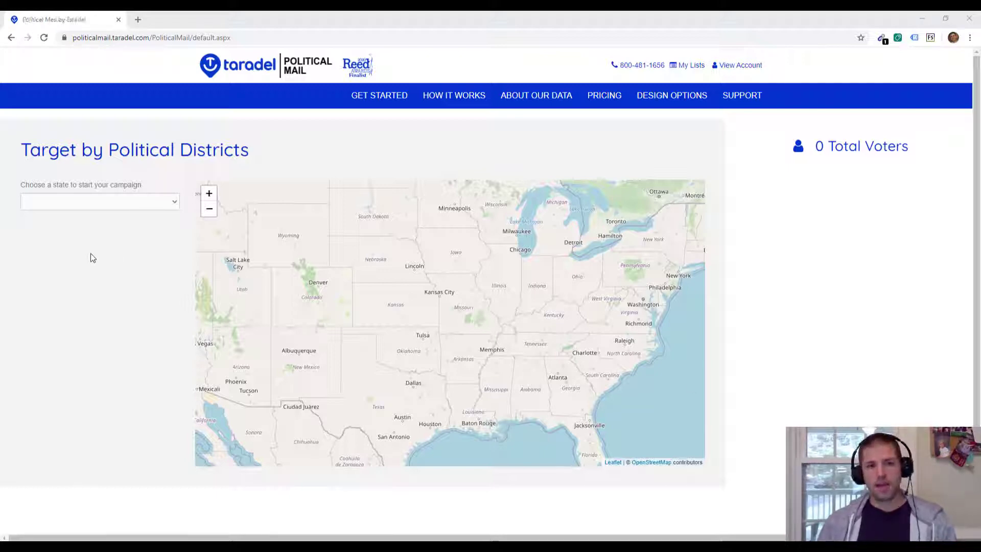
Choose Virginia as the campaign state and County as the targeting method
left_click(119, 207)
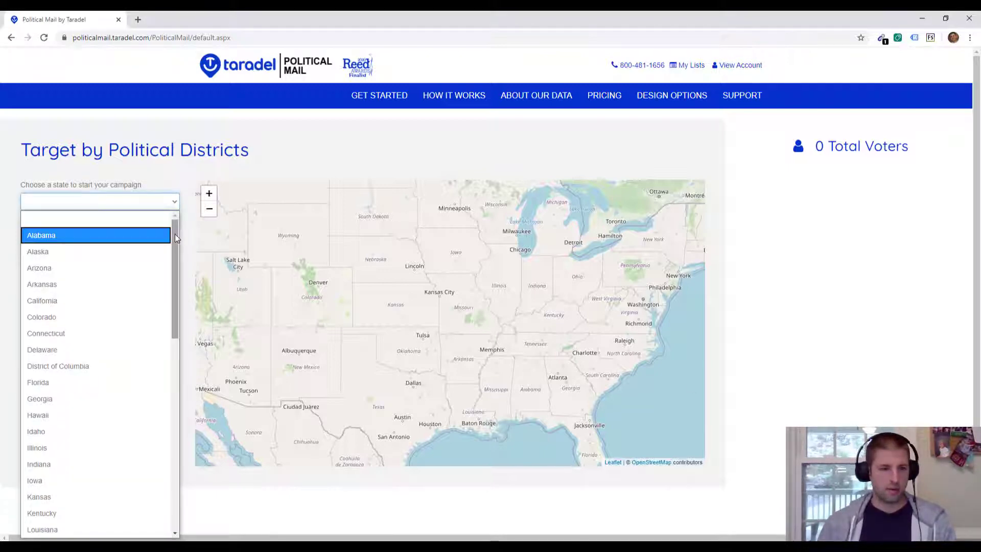
left_click_drag(174, 234, 182, 425)
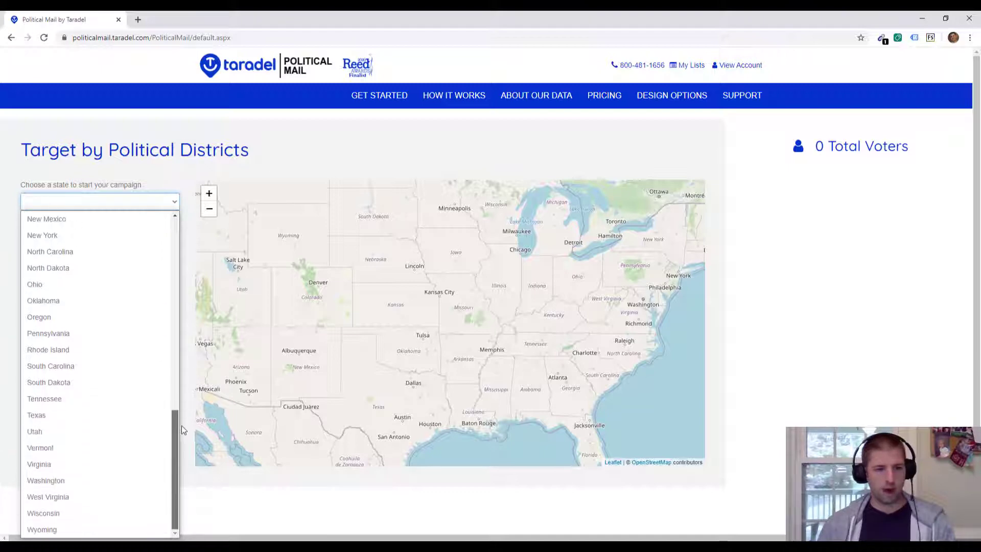
left_click(93, 448)
left_click(122, 246)
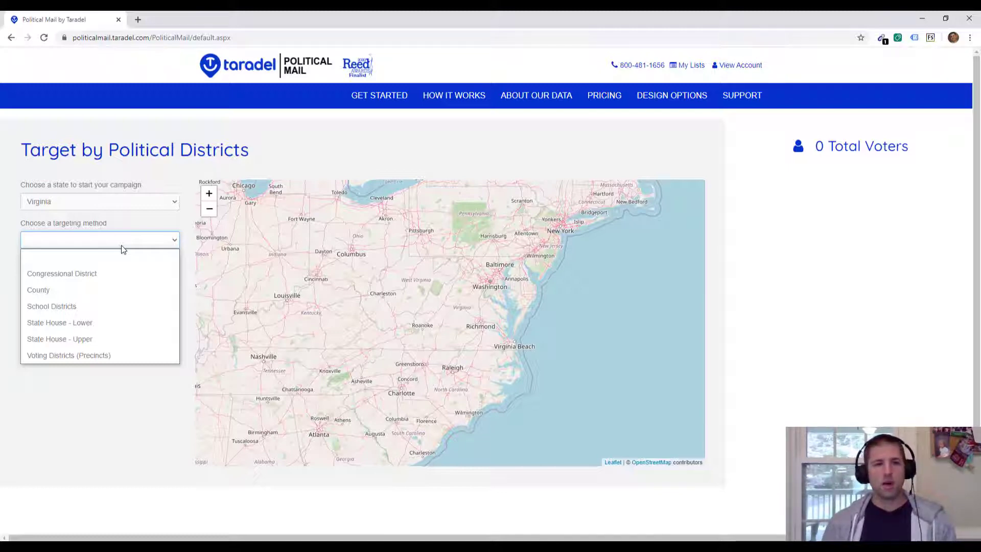
left_click(100, 289)
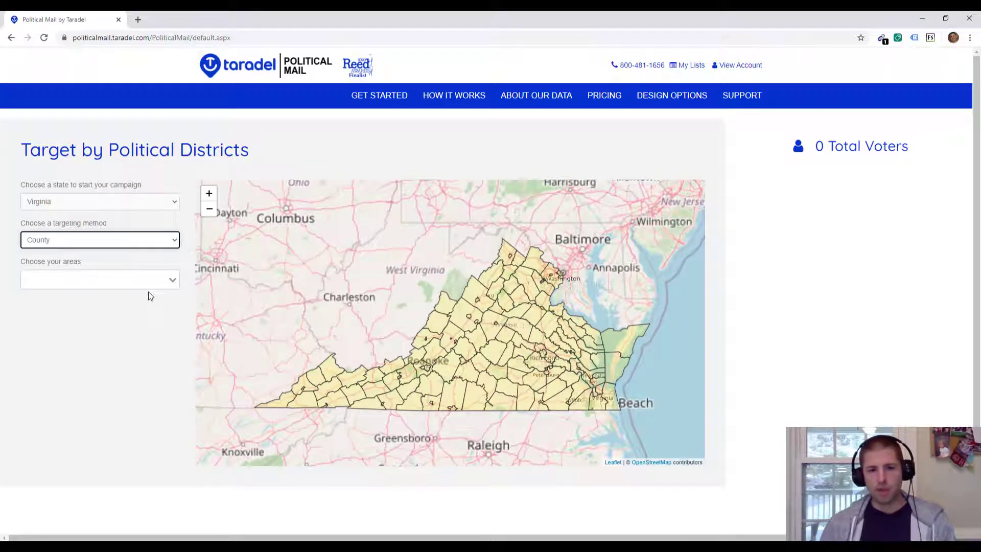
Select Chesterfield county on the map as the target area and continue to the political filters
left_click(521, 345)
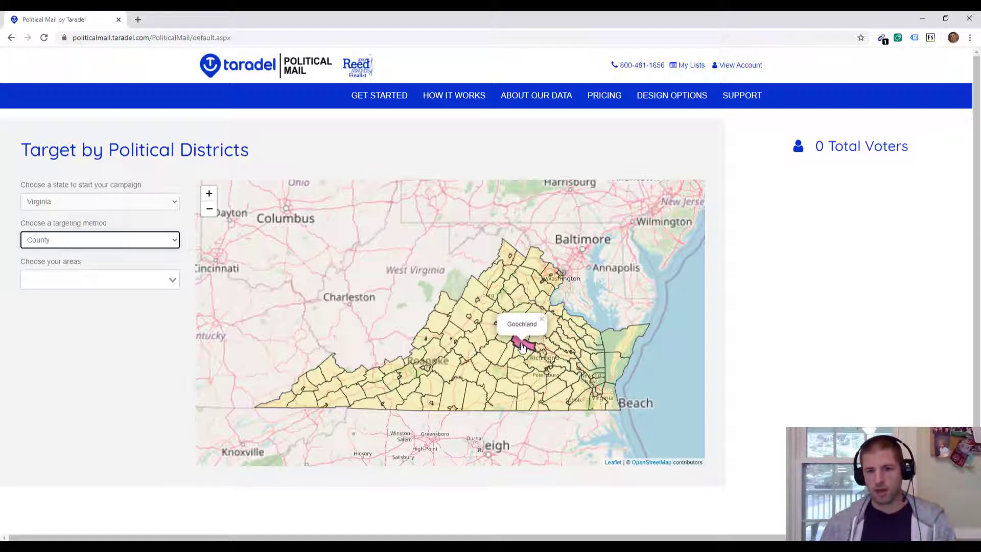
left_click(540, 363)
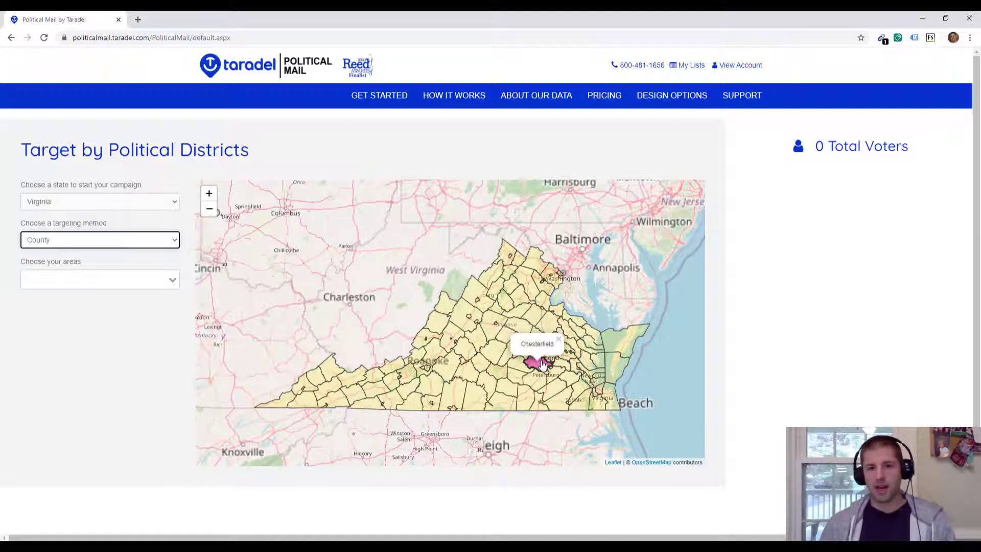
left_click(542, 363)
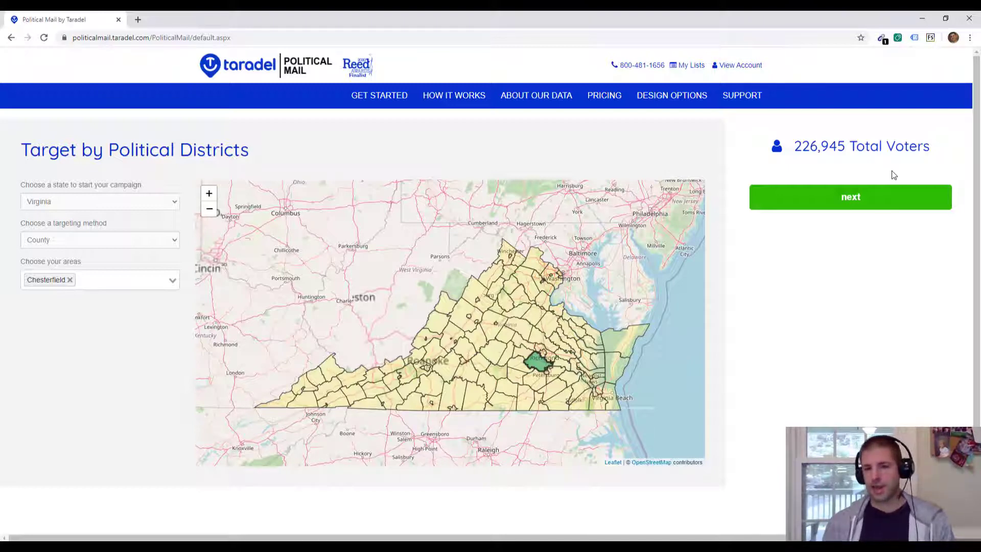
left_click(865, 201)
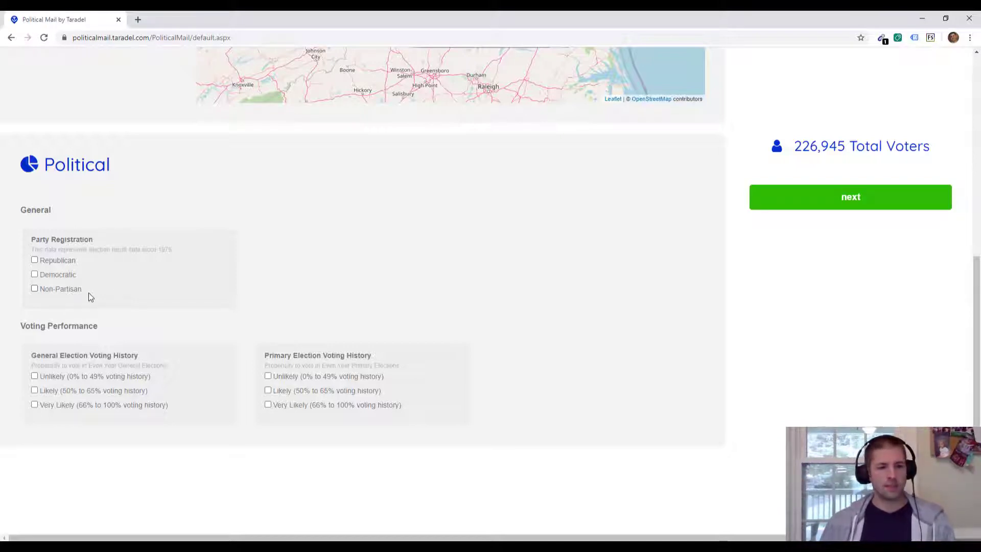
Filter voters to Democratic registration with Likely and Very Likely general election voting history, and continue to the basic filters
left_click(57, 275)
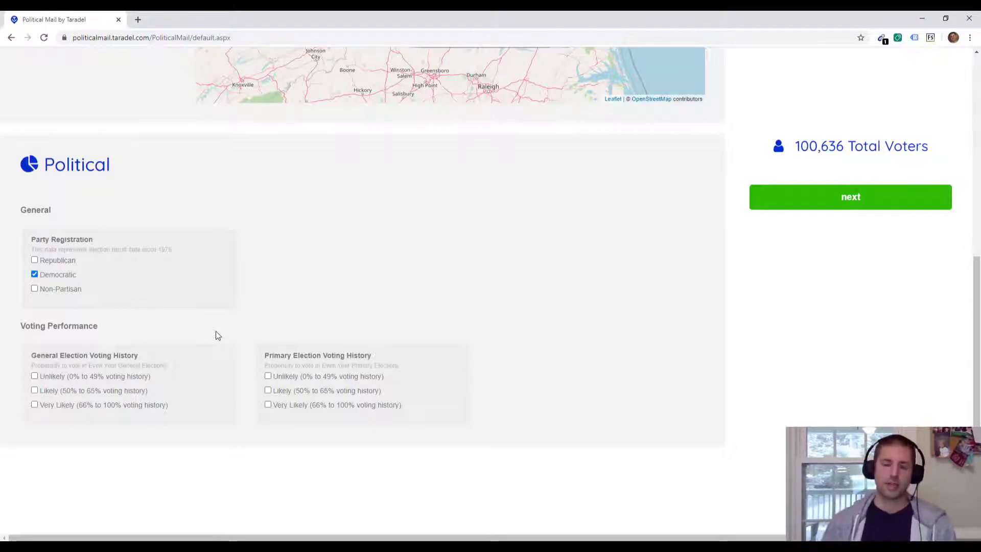
left_click(67, 392)
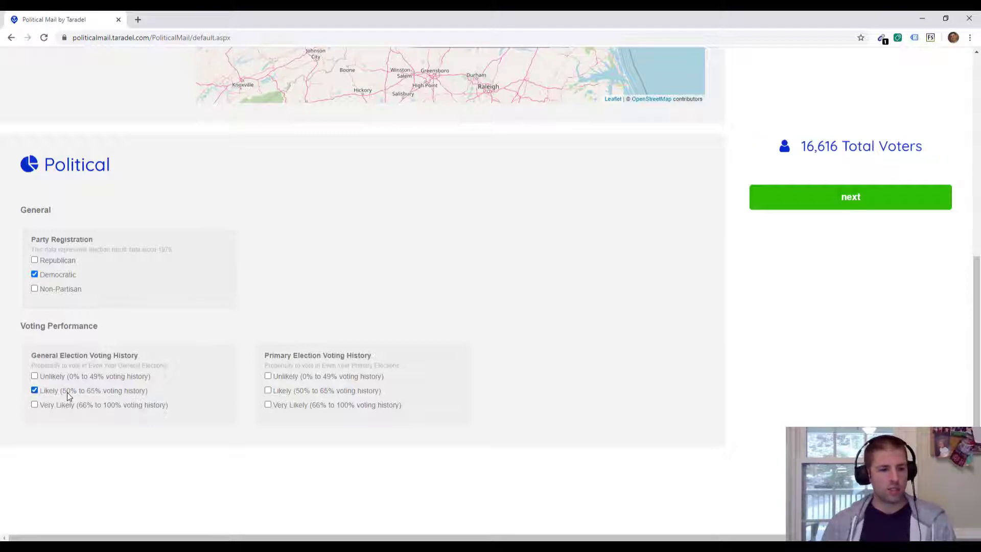
left_click(67, 404)
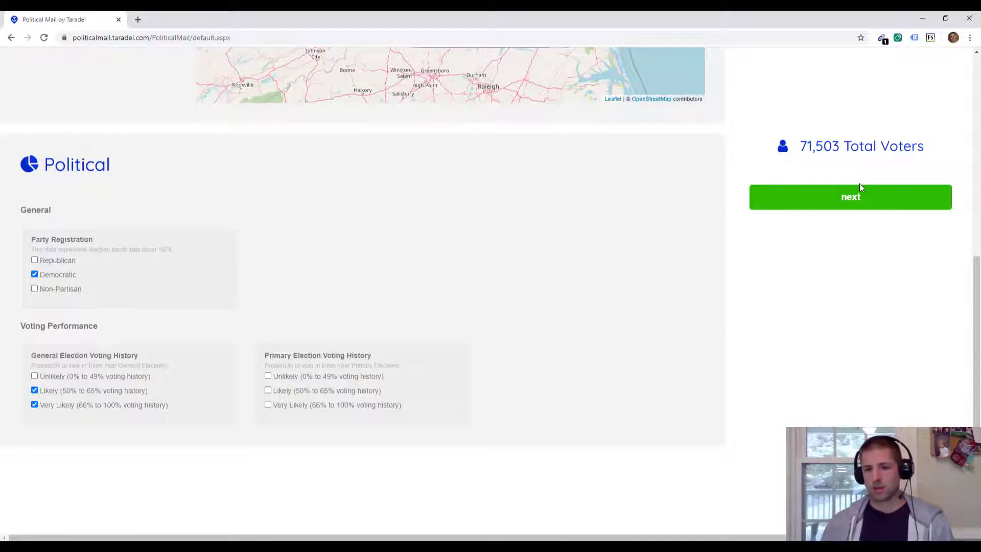
left_click(856, 196)
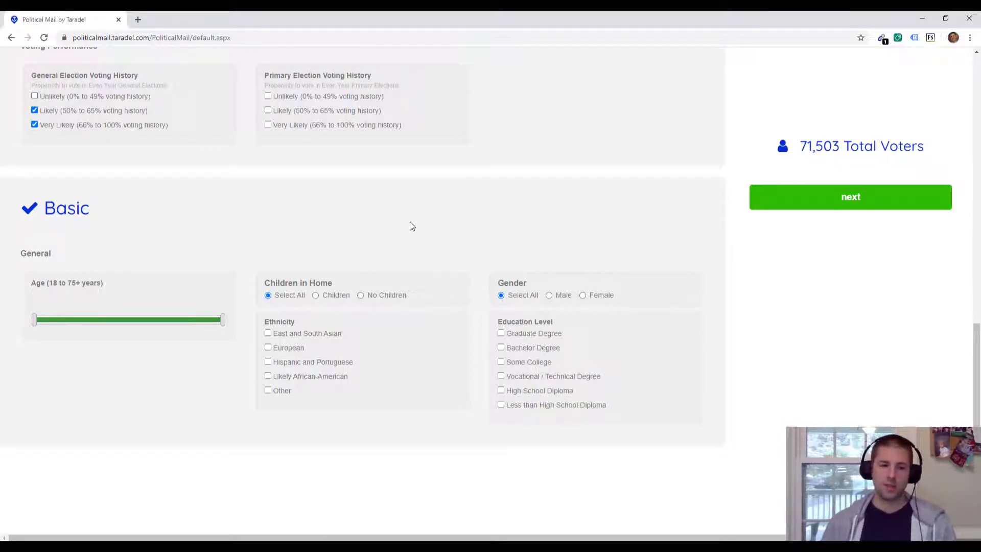
Limit the voters to ages 18 to 45 with children in the home and a Bachelor Degree, and continue
left_click_drag(222, 321, 125, 324)
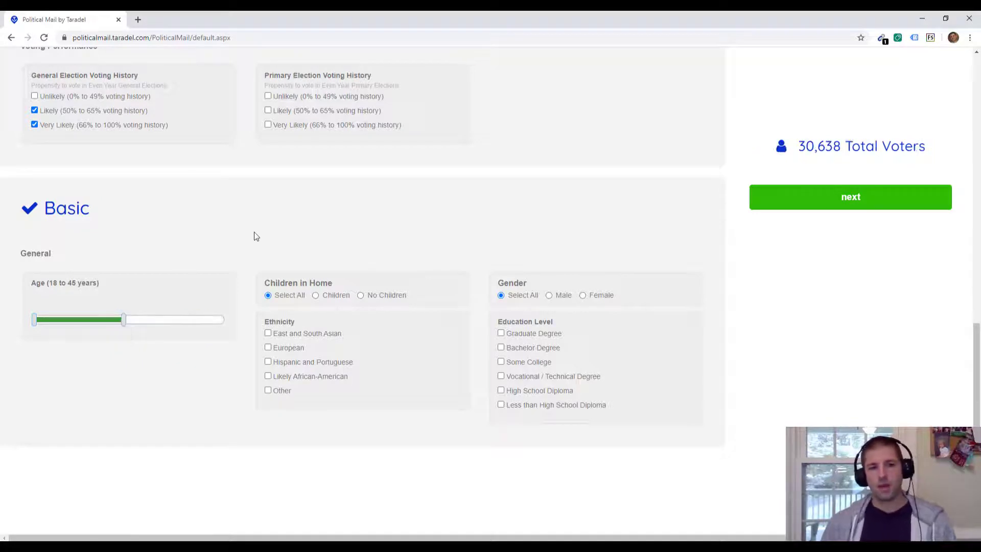
left_click(345, 297)
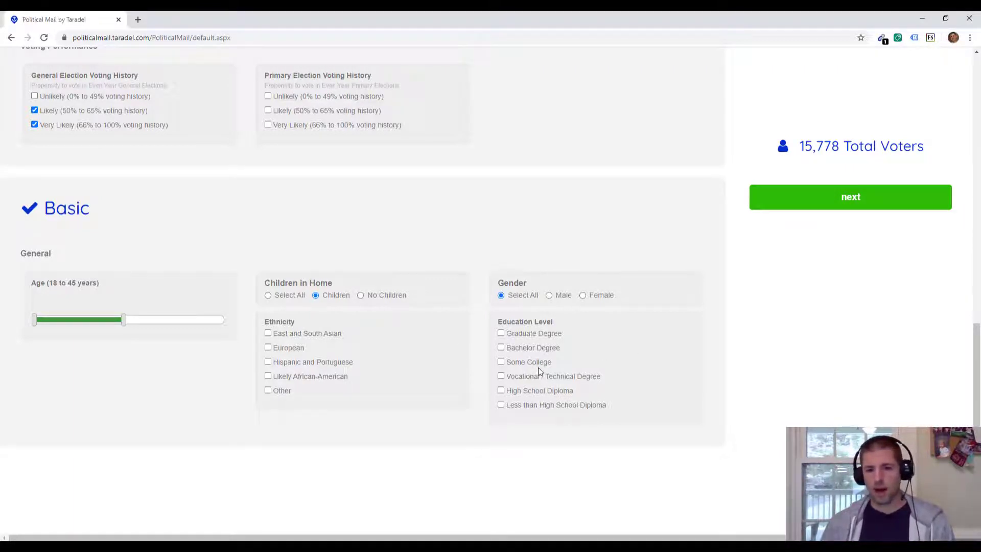
left_click(534, 347)
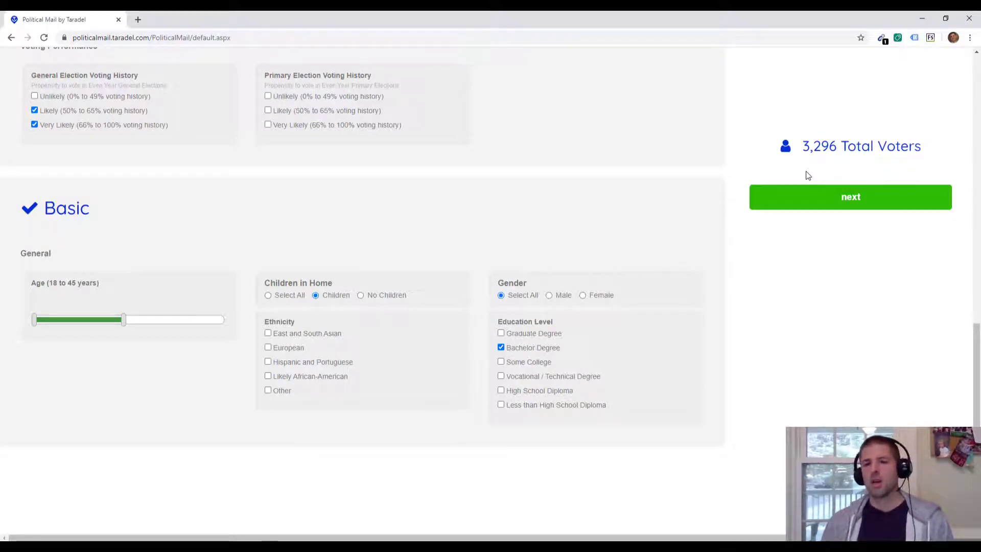
left_click(857, 204)
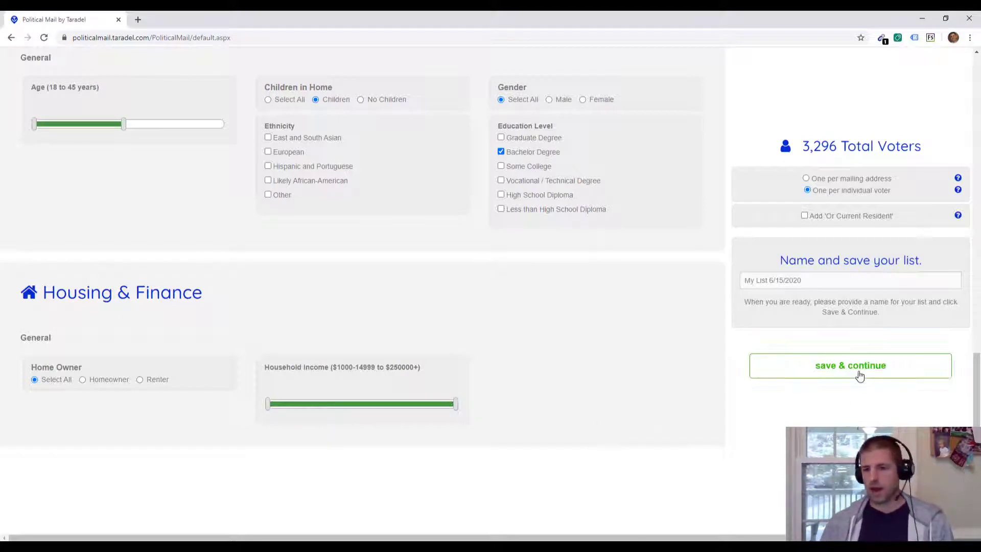
Name the voter list "GOTV Campaign #1" and save it to continue to the product selection
left_click(817, 280)
left_click_drag(817, 276, 681, 283)
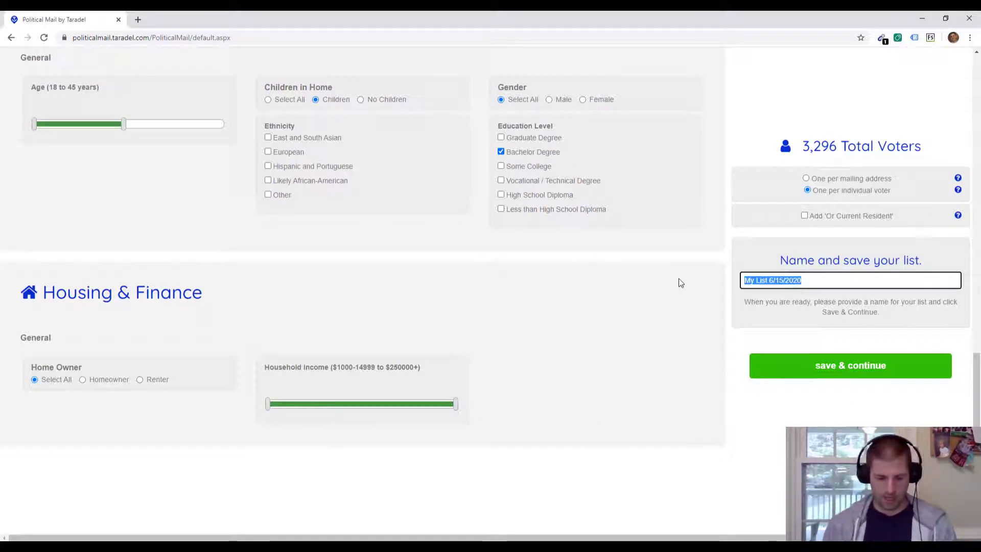
type("GOTV ")
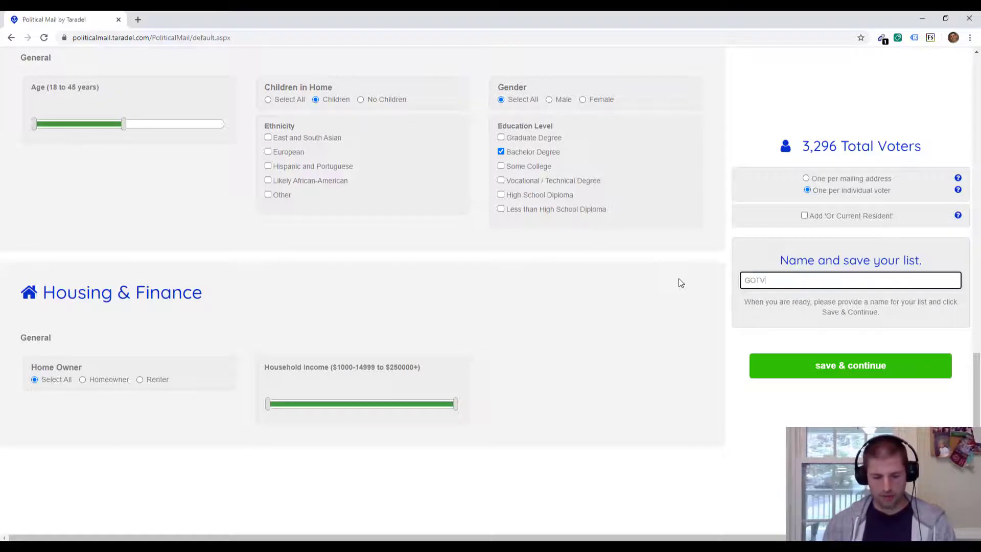
type("Campaign #1")
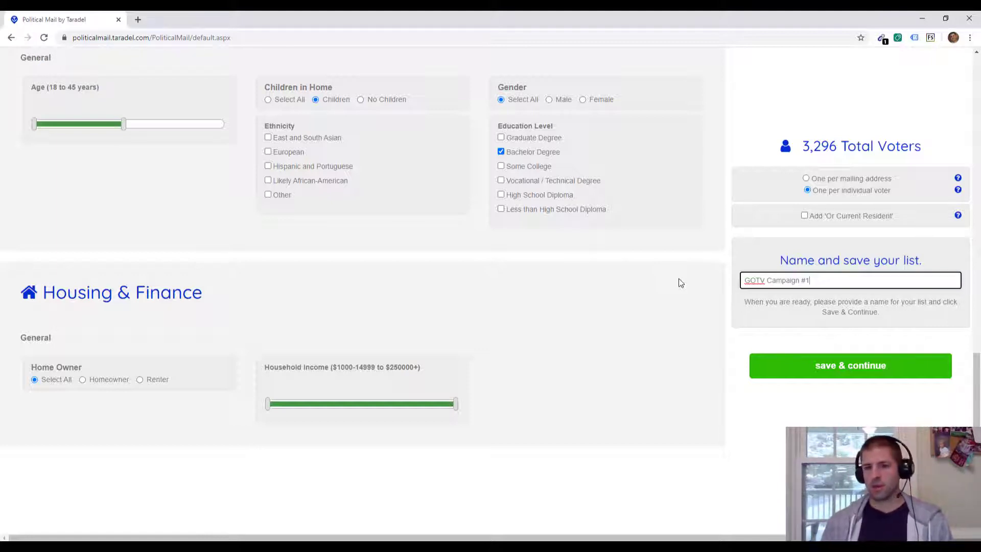
key("Return")
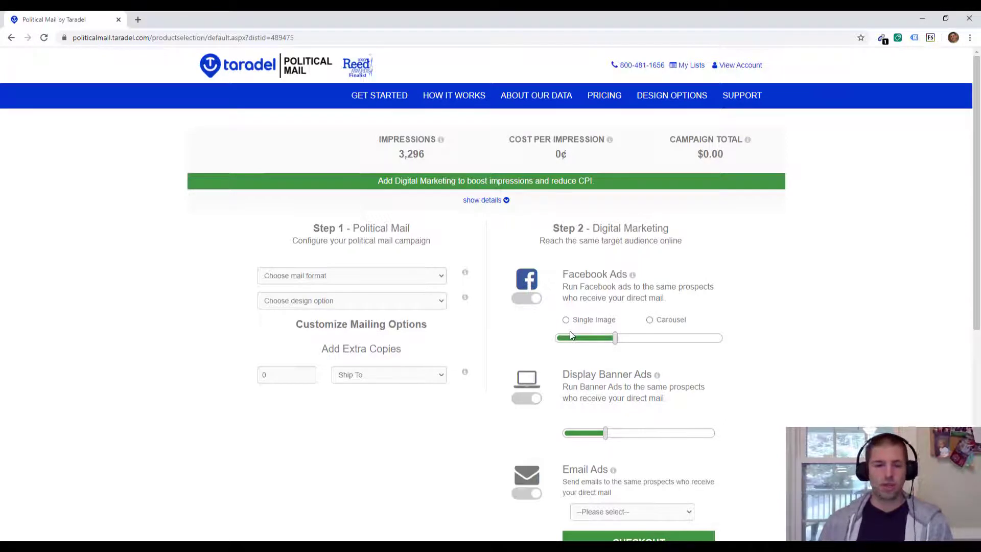
Set the mail format to Political Mail 8.5 x 11 Postcard with Build Your List and the design option to Free template
left_click(418, 276)
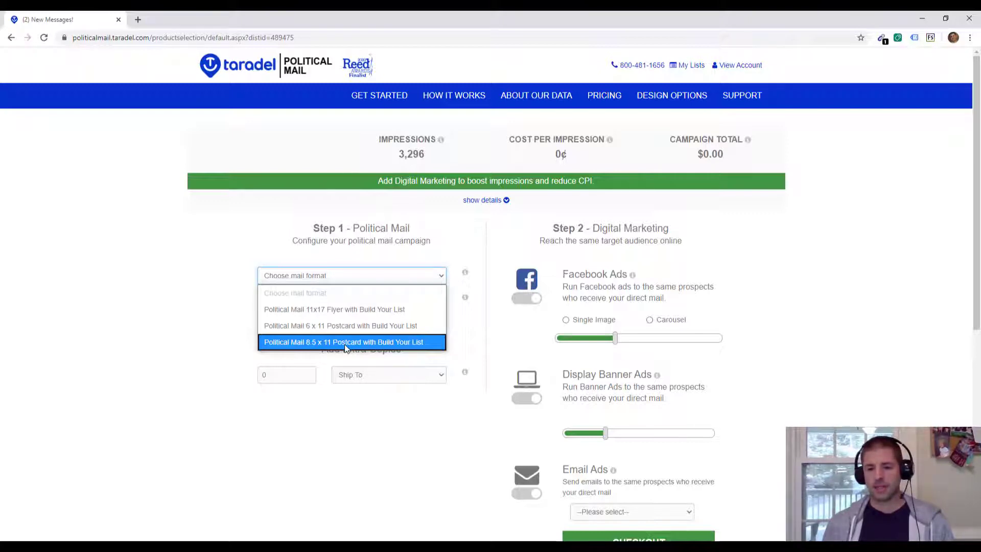
left_click(345, 342)
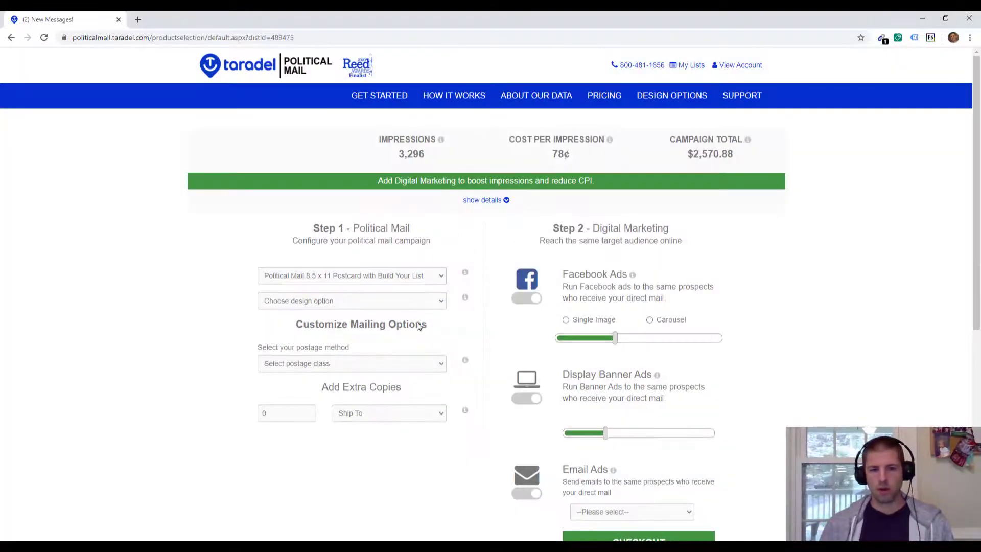
left_click(429, 305)
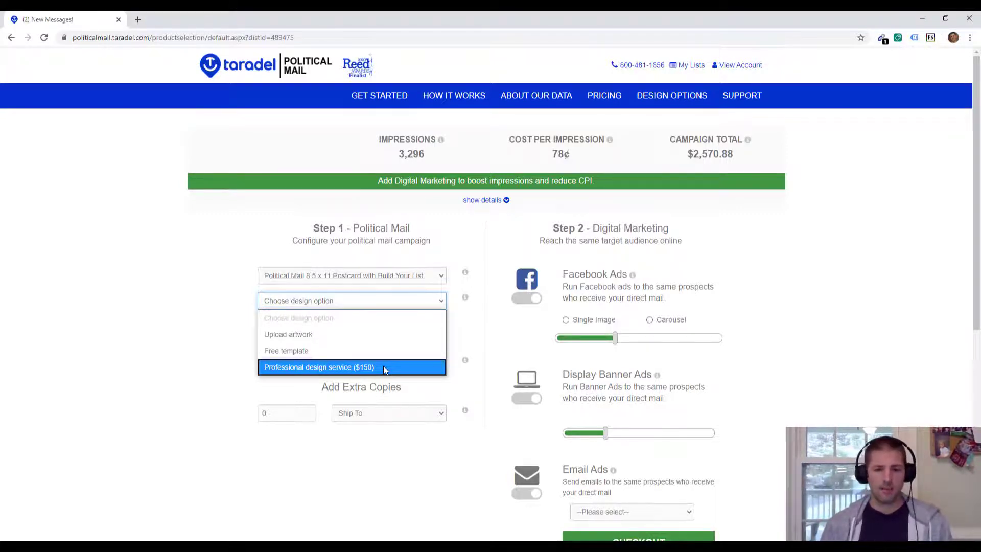
left_click(354, 352)
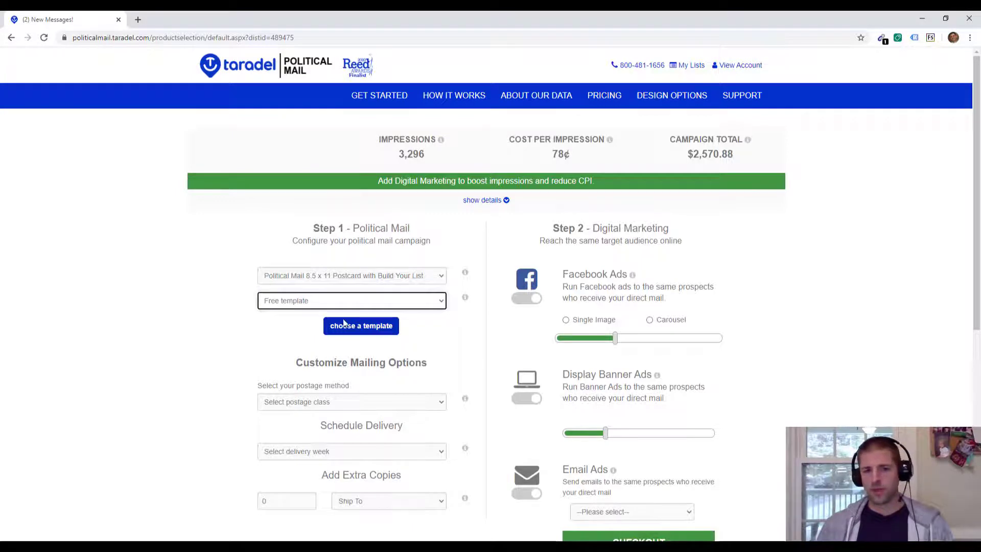
Open the free template gallery for the 8.5 x 11 postcard and browse the designs on all three pages
left_click(354, 327)
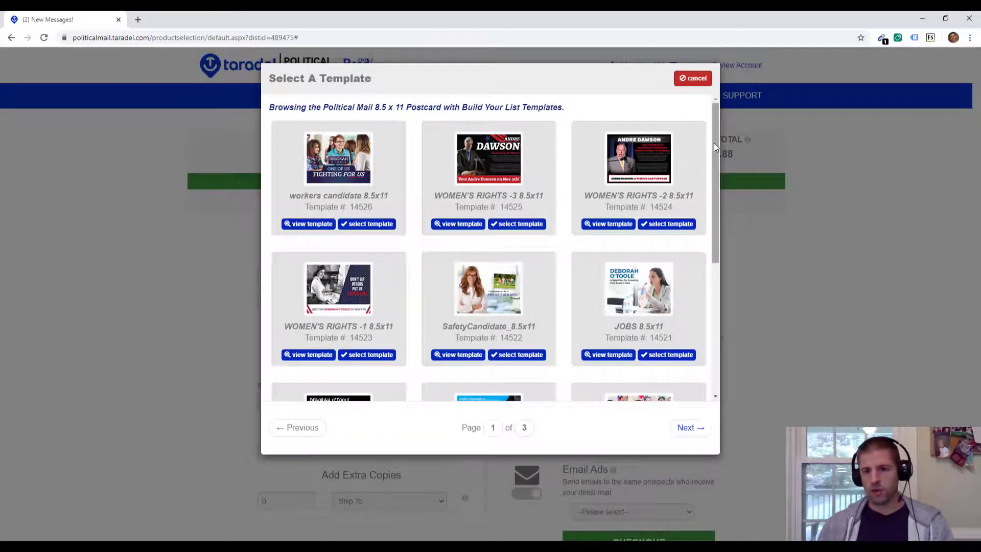
scroll(715, 163, "down", 2)
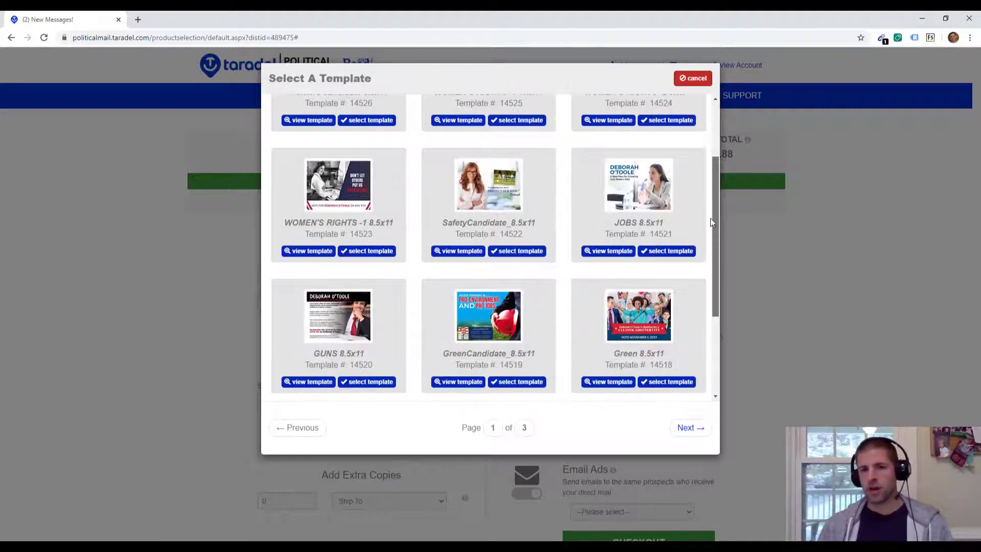
scroll(709, 249, "down", 2)
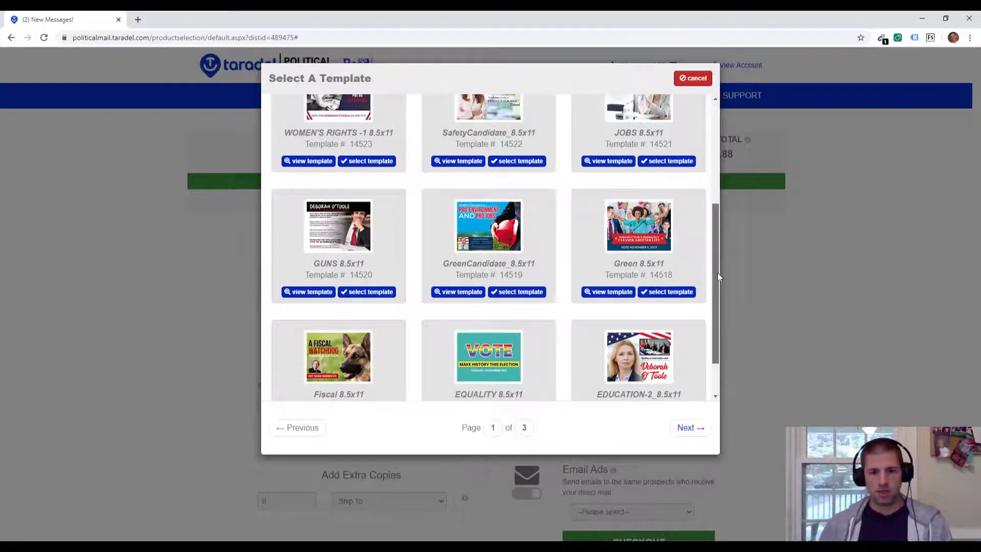
scroll(716, 301, "down", 1)
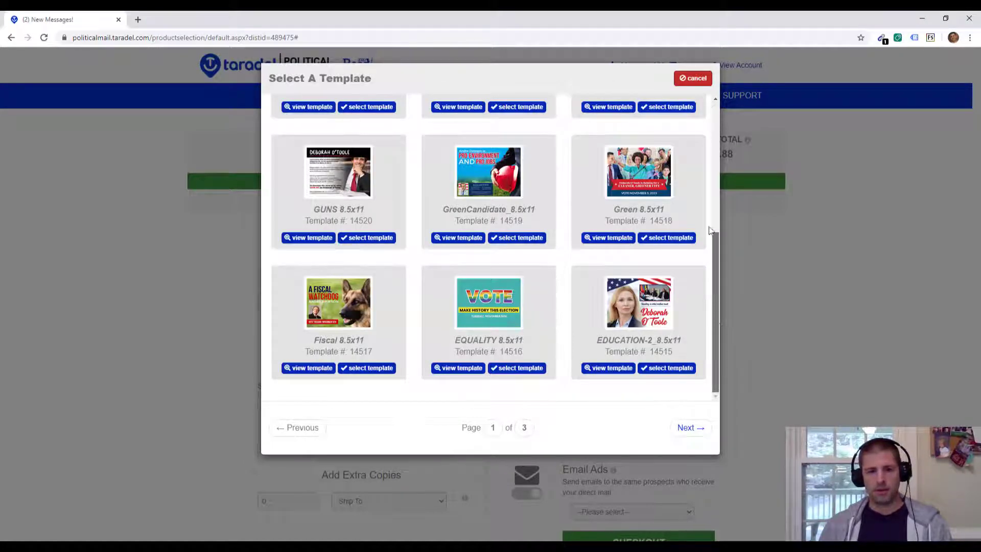
scroll(710, 187, "up", 4)
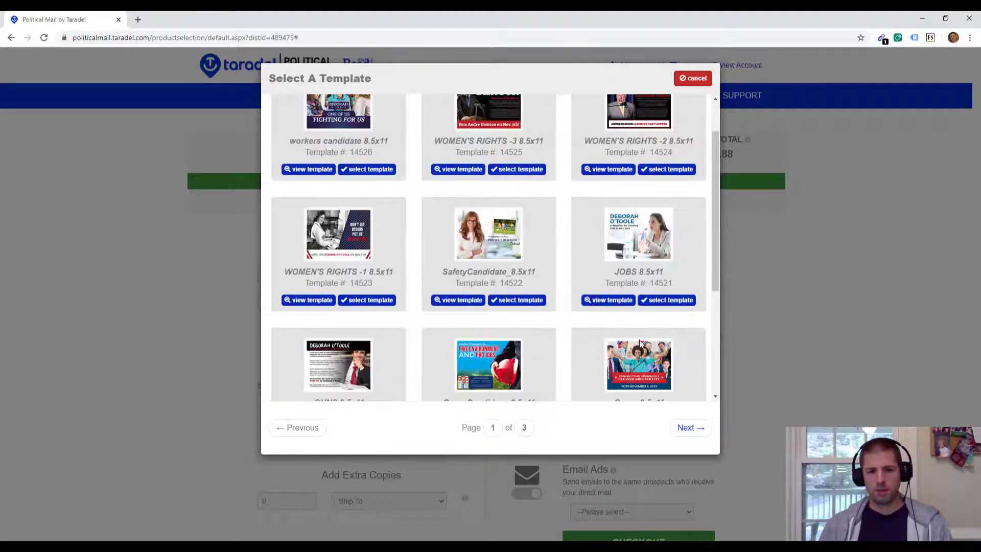
left_click(689, 431)
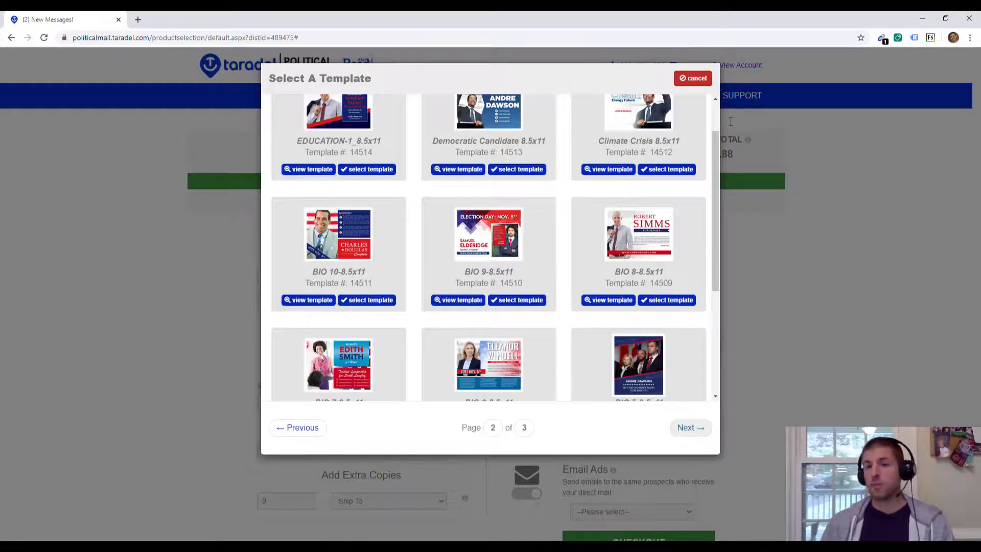
scroll(715, 159, "up", 1)
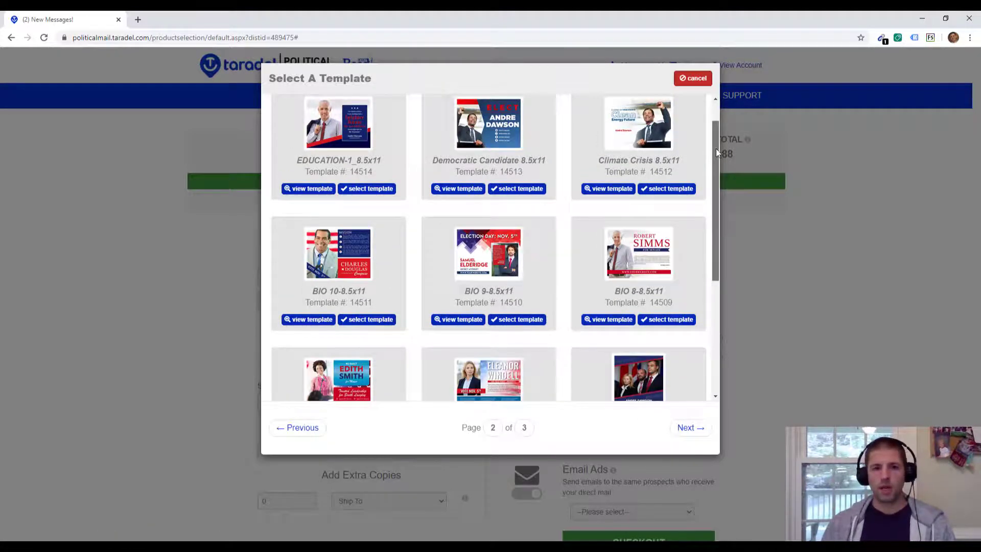
left_click_drag(717, 152, 716, 296)
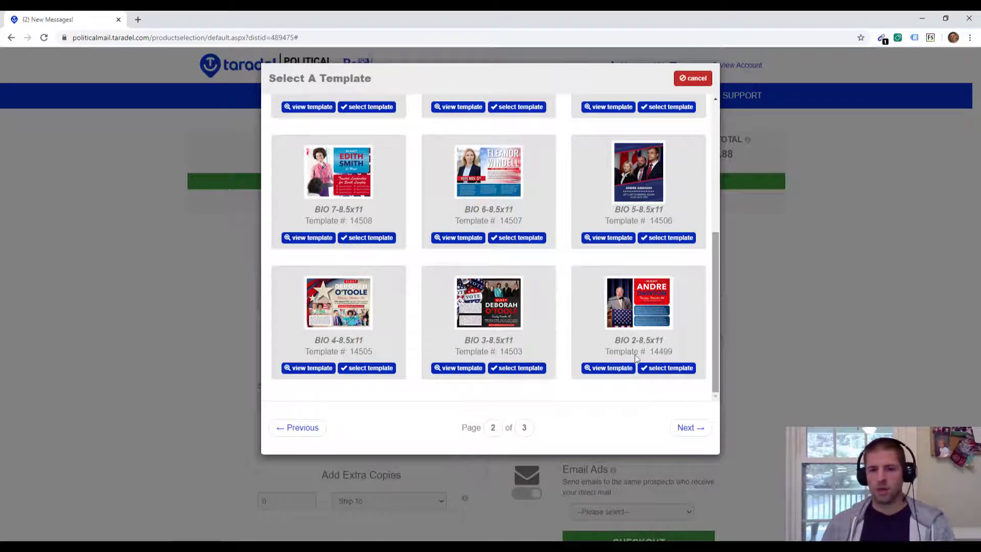
left_click(689, 431)
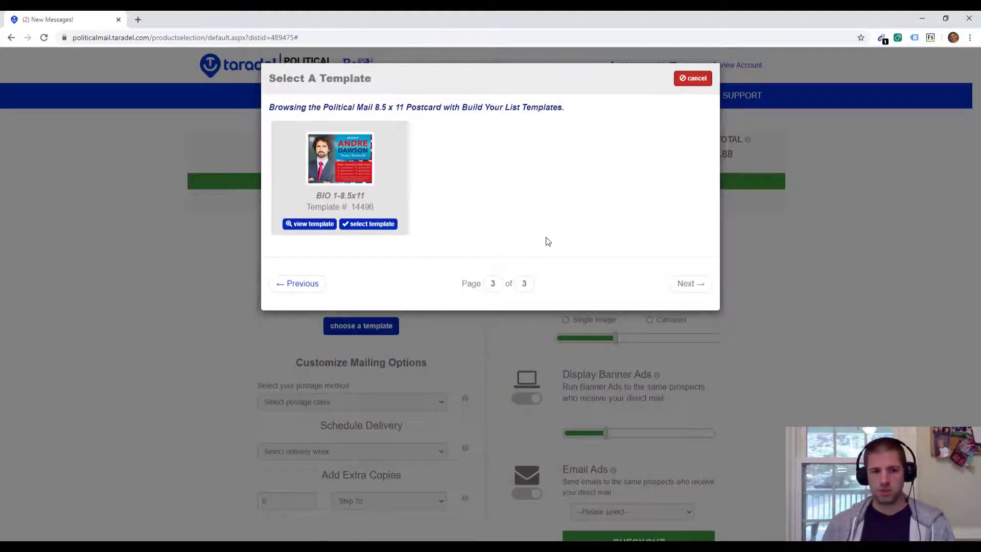
Return to the first page of the template gallery and select the JOBS 8.5x11 template (#14521)
left_click(302, 283)
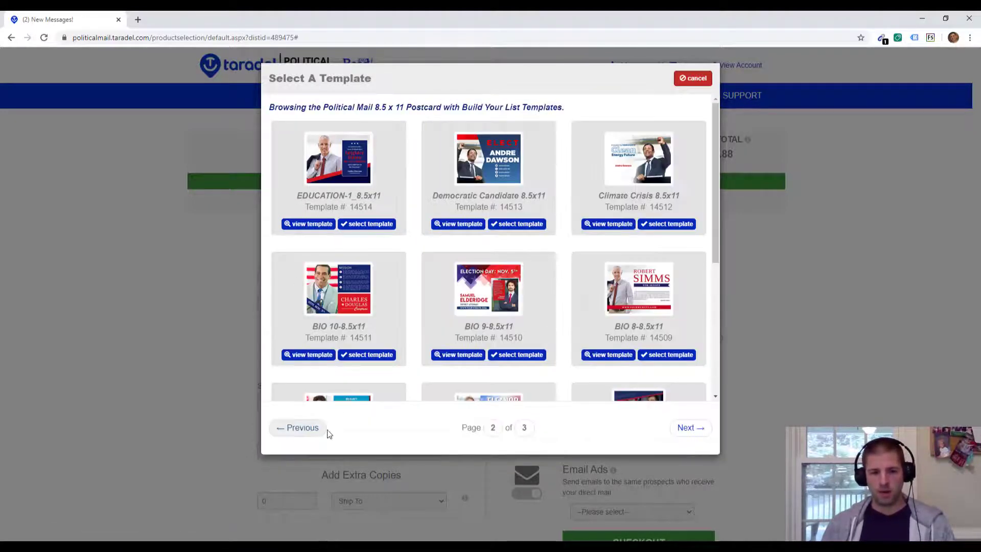
left_click(313, 428)
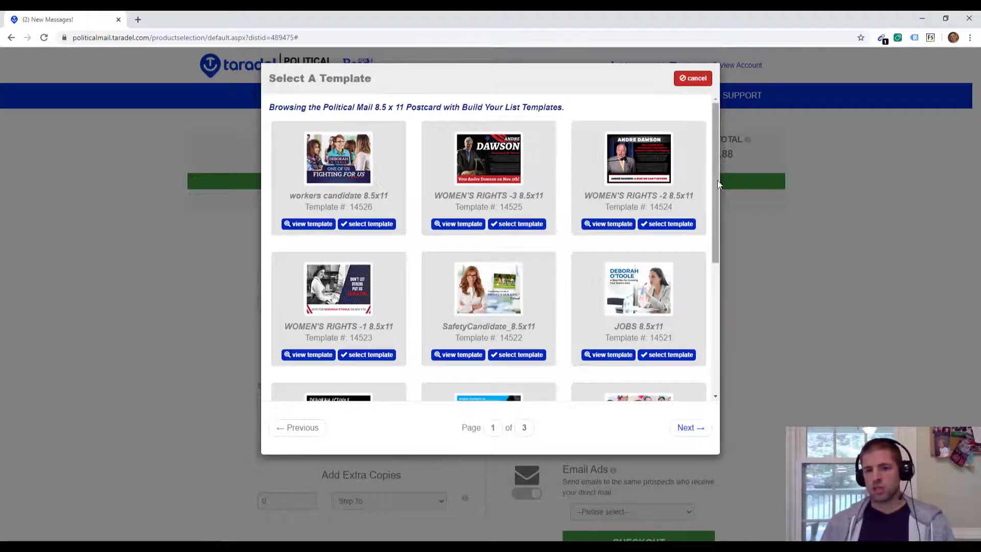
scroll(717, 188, "down", 2)
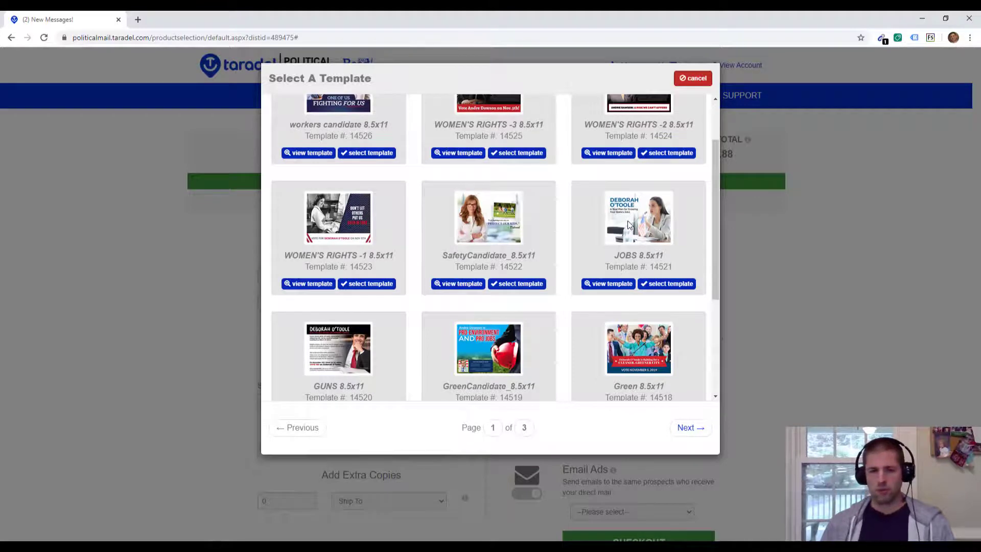
left_click(669, 284)
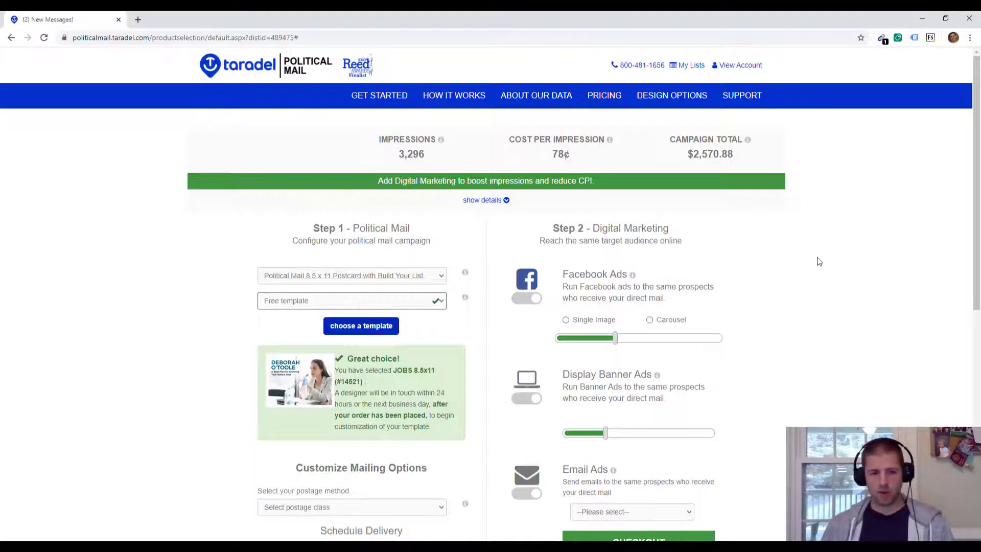
Set the postage method to Standard Mail and schedule delivery for the week Tue, Aug 04, 2020 - Mon, Aug 10, 2020
scroll(814, 266, "down", 2)
scroll(814, 266, "down", 2)
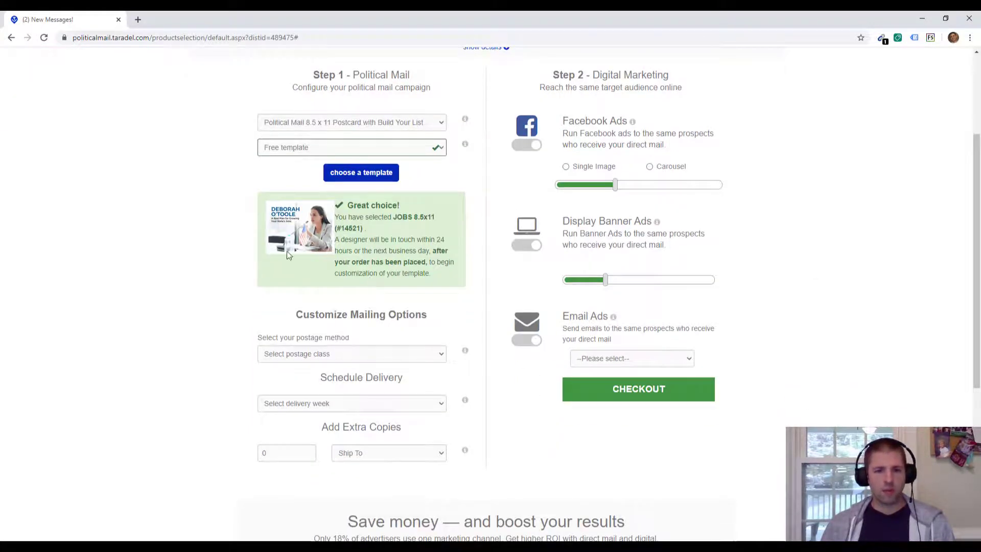
scroll(431, 251, "down", 2)
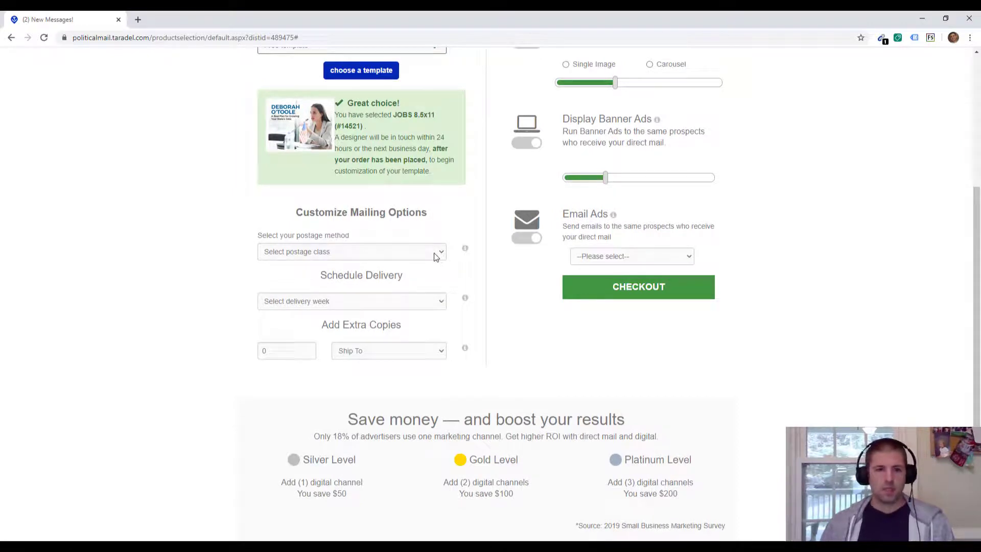
left_click(435, 254)
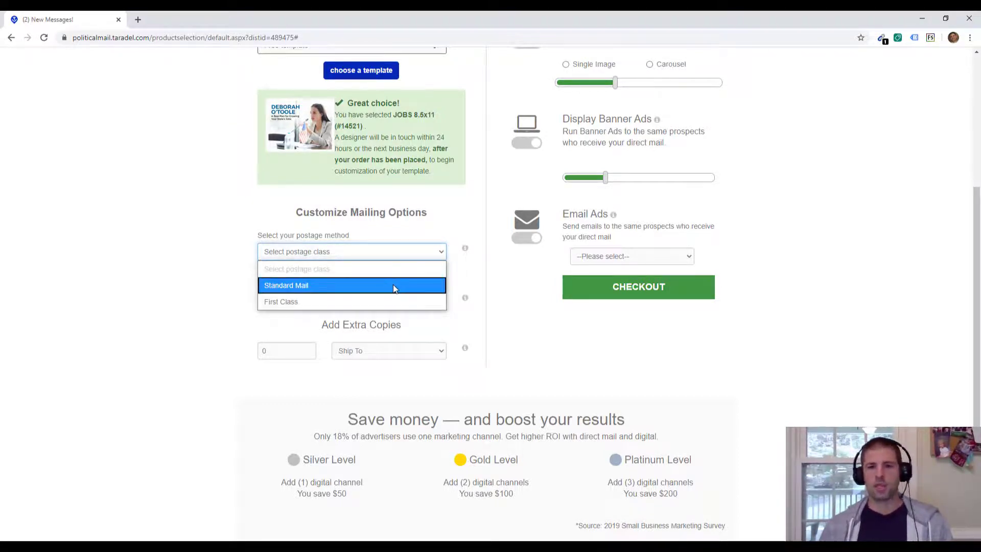
left_click(394, 285)
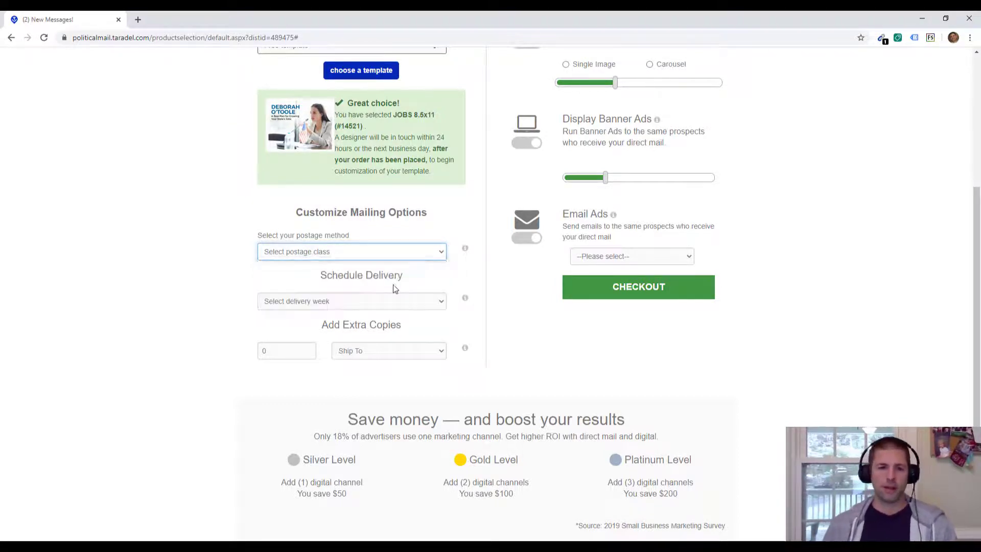
left_click(430, 304)
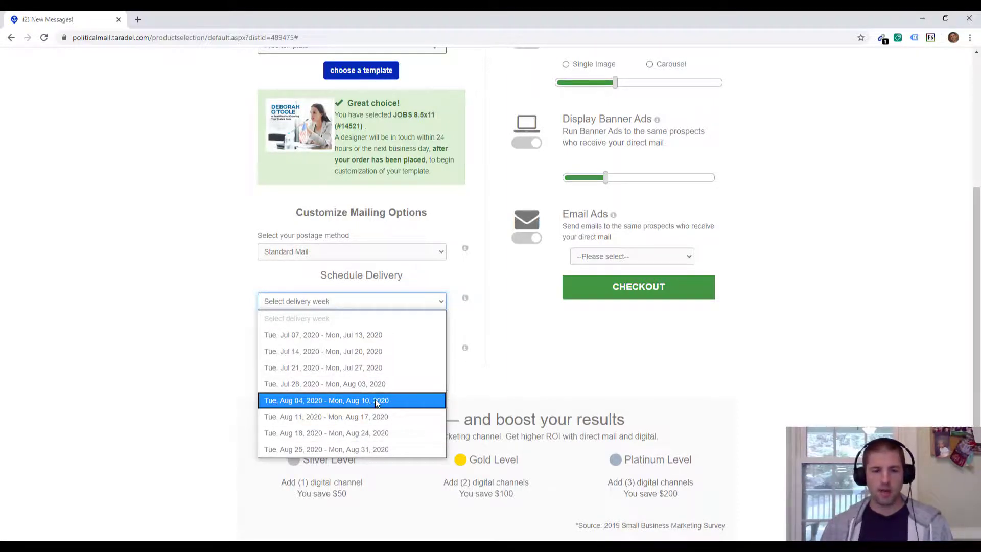
left_click(344, 402)
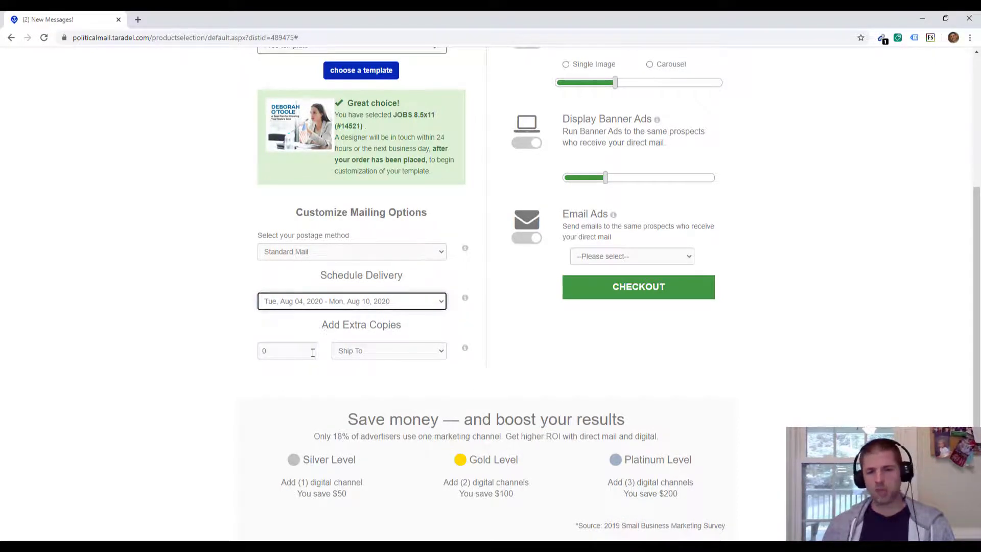
Add single-image Facebook Ads and Display Banner Ads to the mail campaign, and proceed to checkout
left_click_drag(971, 244, 971, 170)
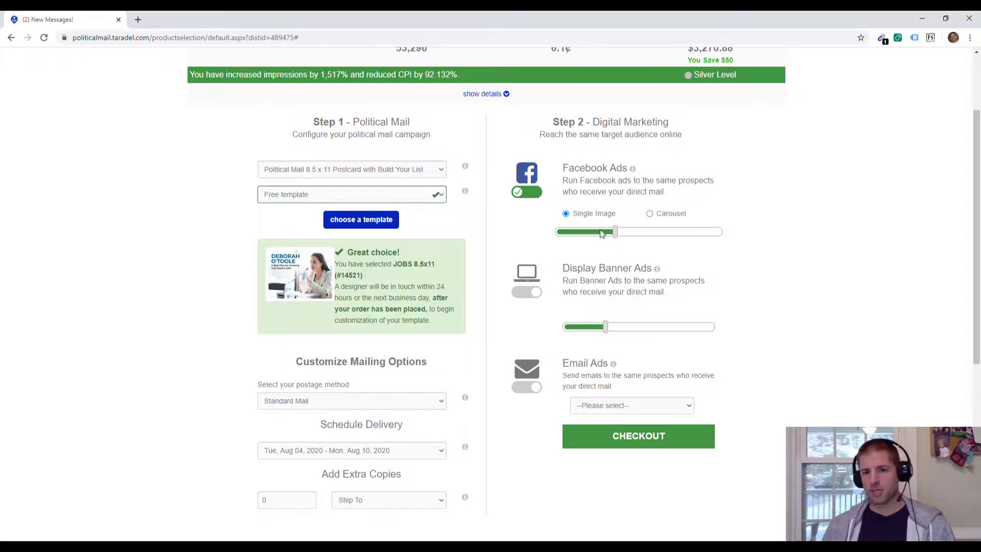
left_click(519, 293)
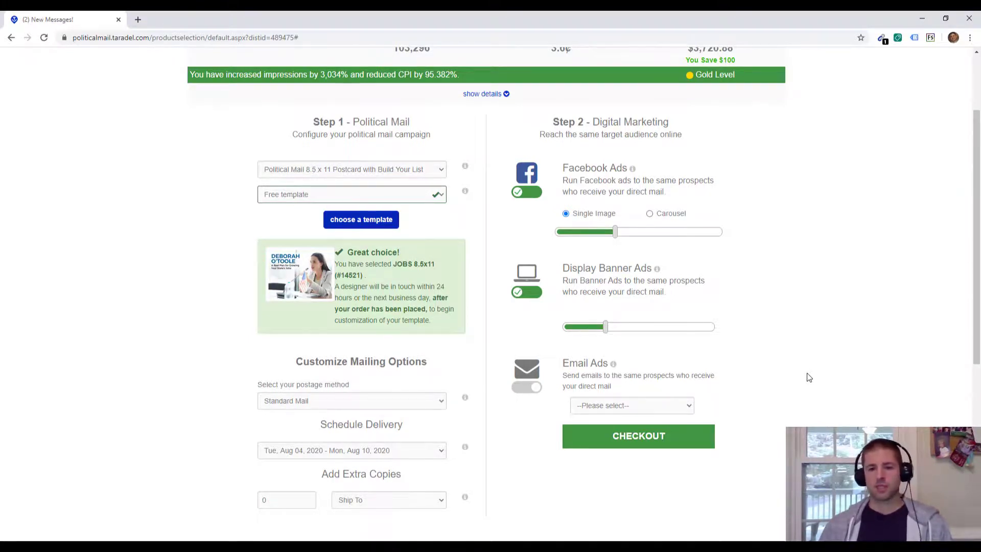
left_click(657, 435)
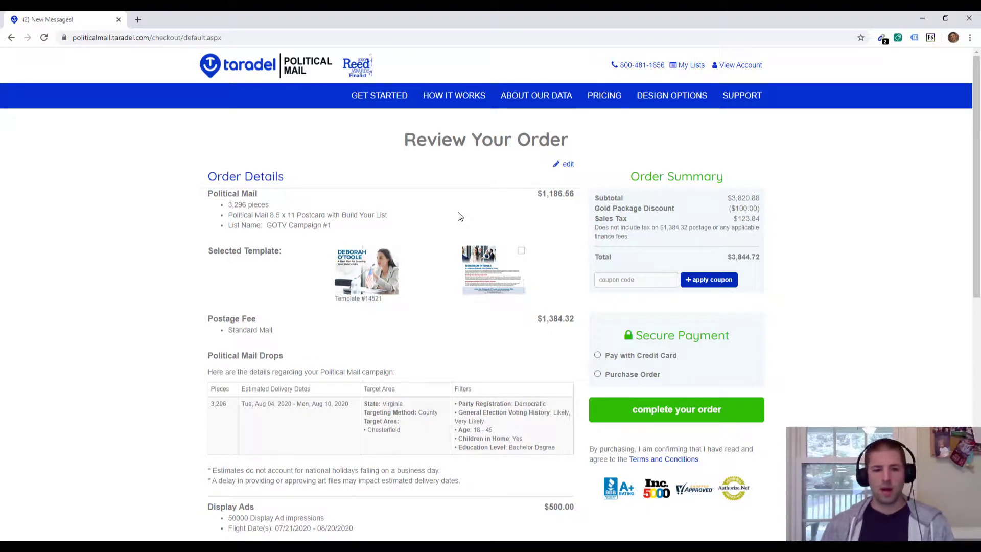
Review the order details, covering the mail drop, display and Facebook ads, billing information and order summary
scroll(319, 258, "down", 5)
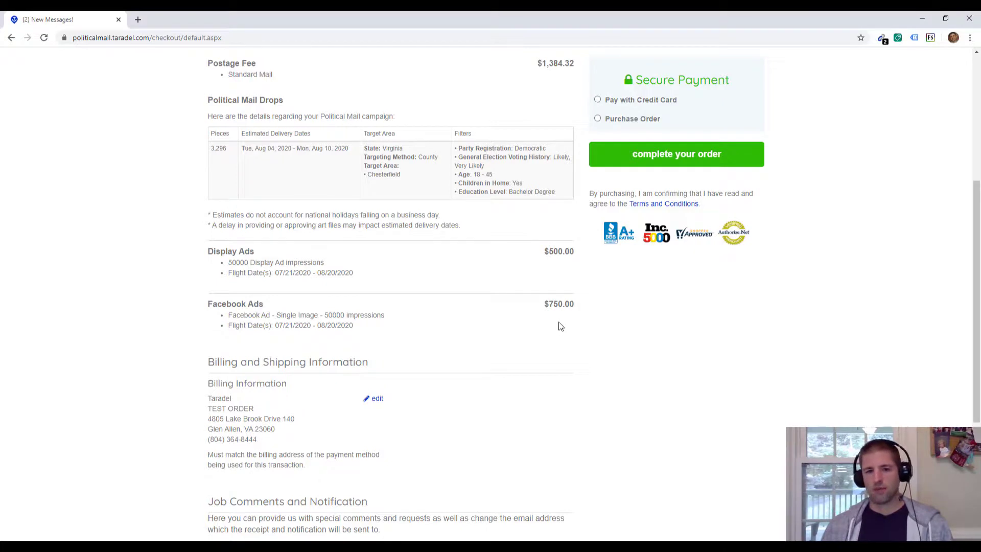
scroll(674, 346, "up", 2)
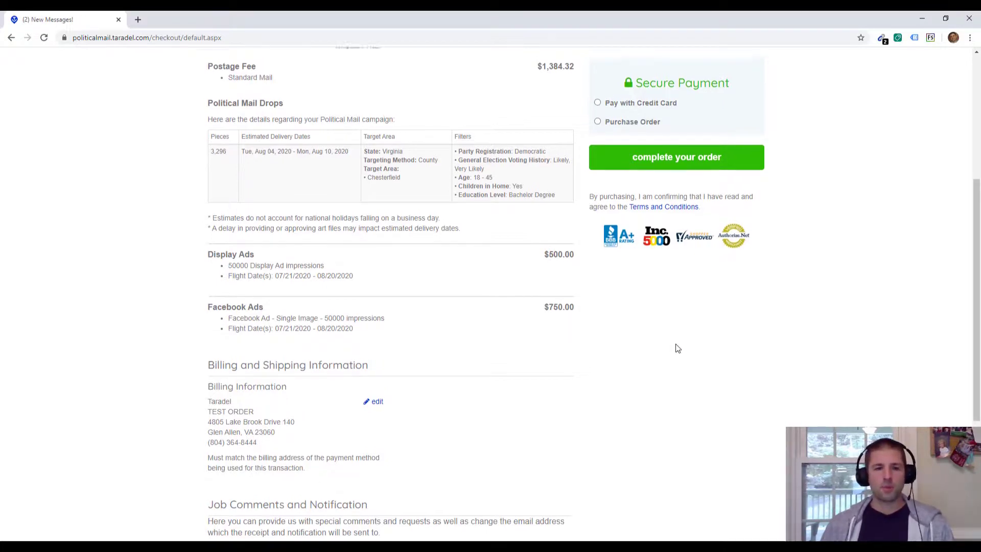
scroll(632, 376, "up", 1)
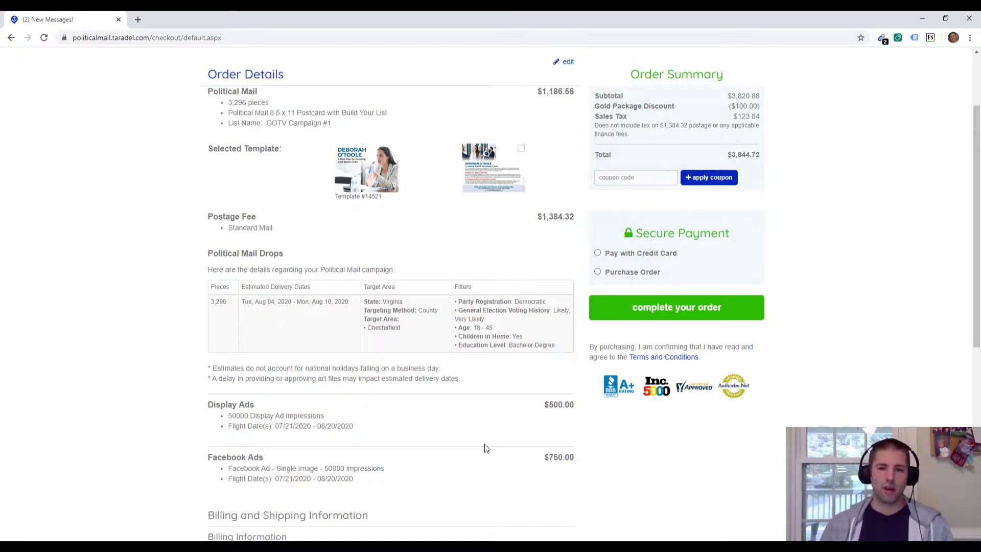
scroll(490, 439, "down", 3)
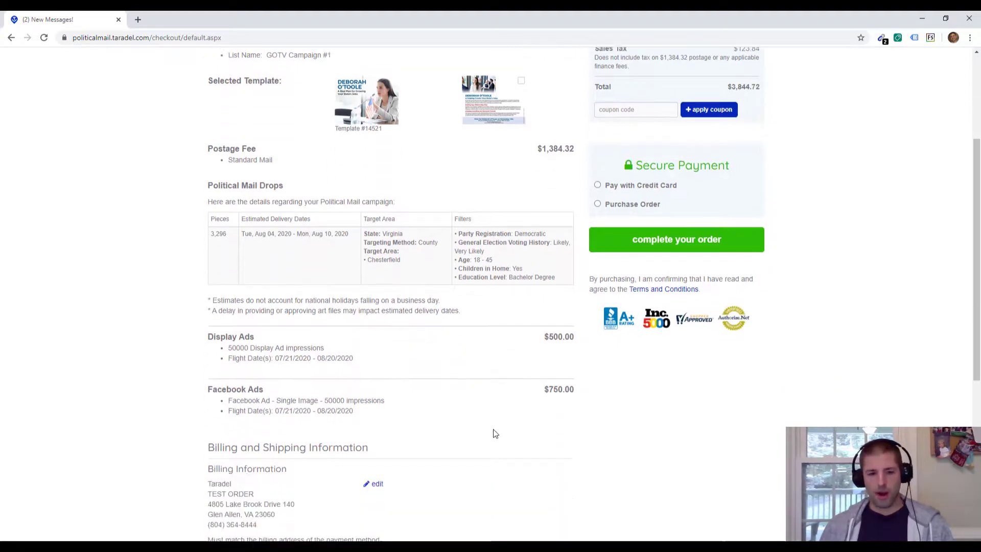
scroll(744, 431, "up", 5)
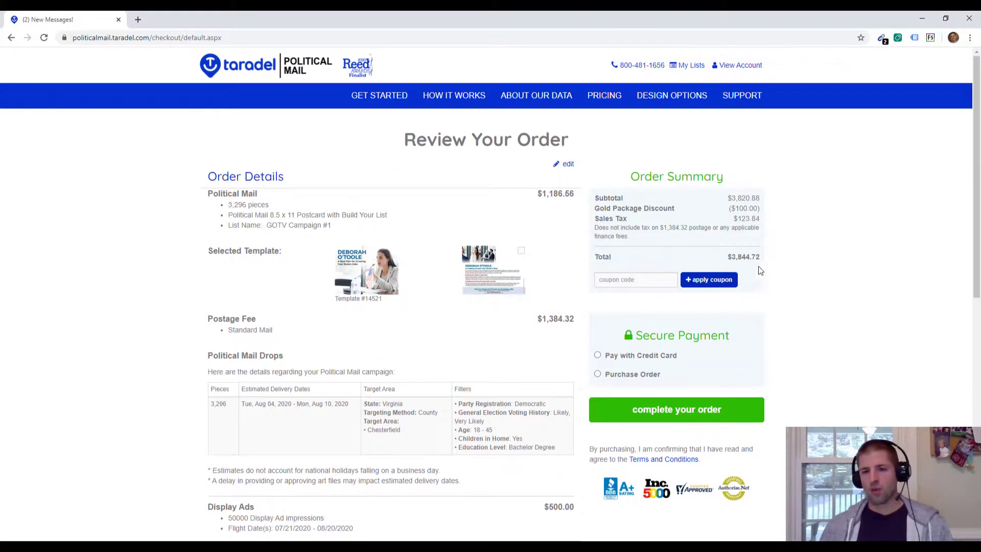